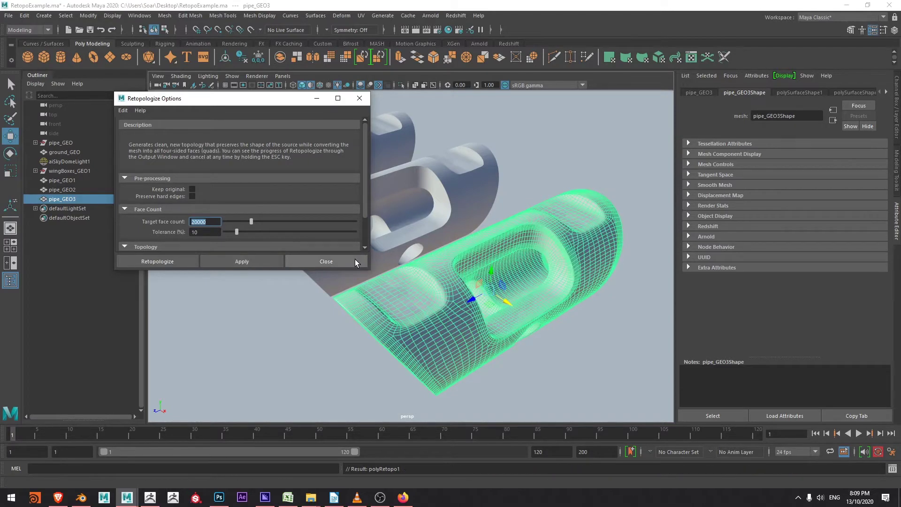
Close the Retopologize Options window, then select the ground plane and orbit toward the pipes
left_click(354, 261)
left_click(549, 190)
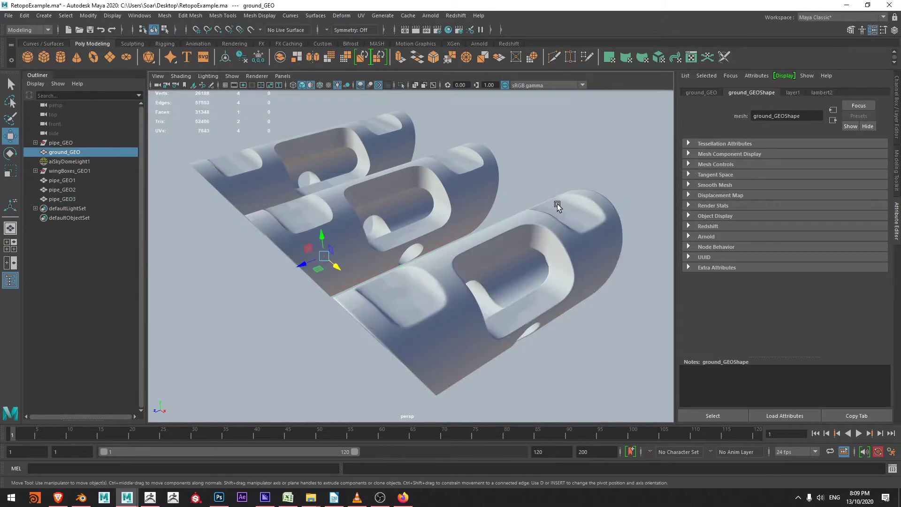
left_click_drag(555, 203, 576, 191, "alt")
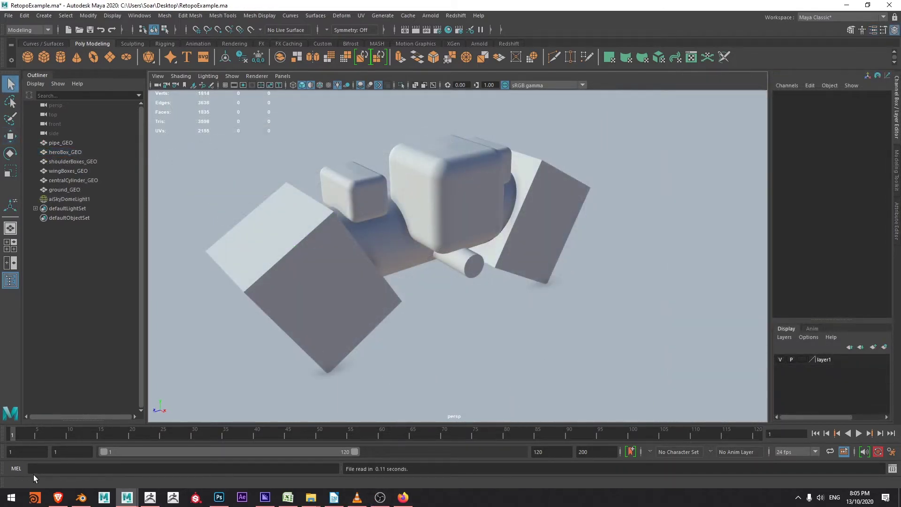
Look over the Mesh menu's Remesh and Retopologize entries, then dismiss the menu without choosing one
left_click(40, 469)
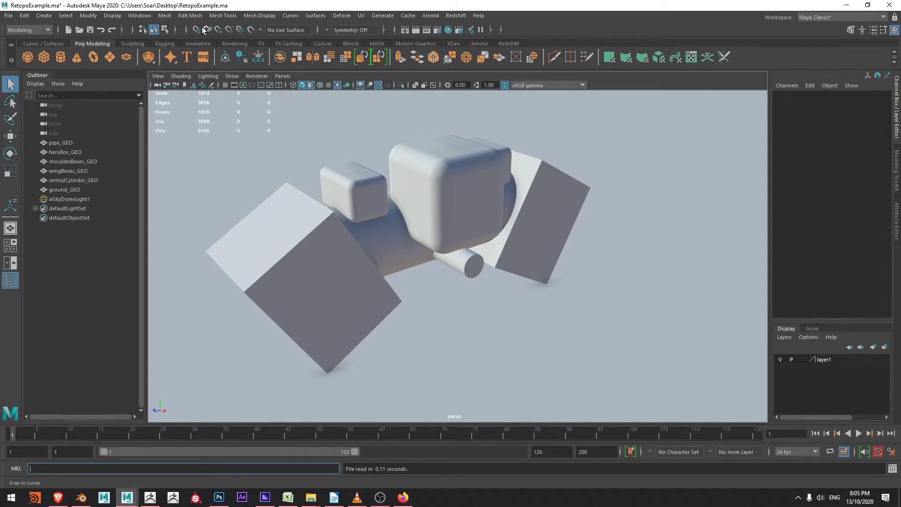
left_click(165, 16)
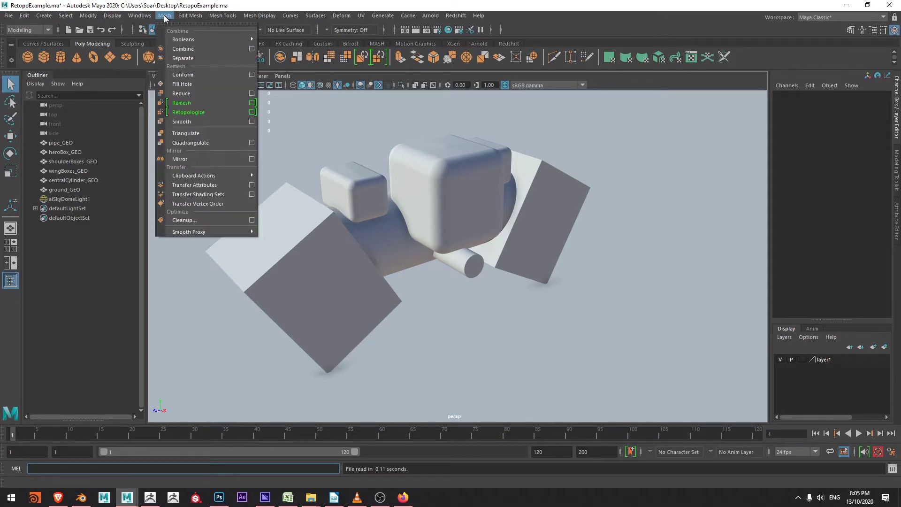
left_click(182, 113)
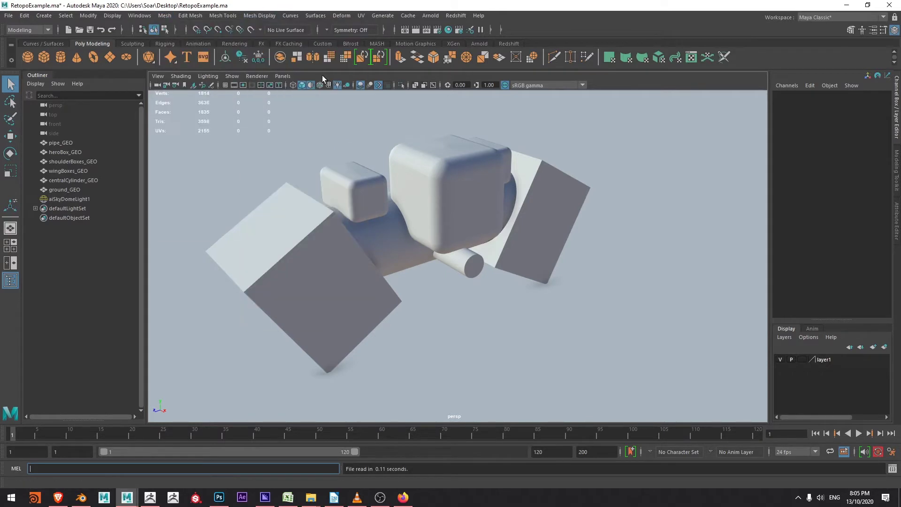
Isolate pipe_GEO with Ctrl+1 to inspect it, then return to the full scene
left_click(378, 230)
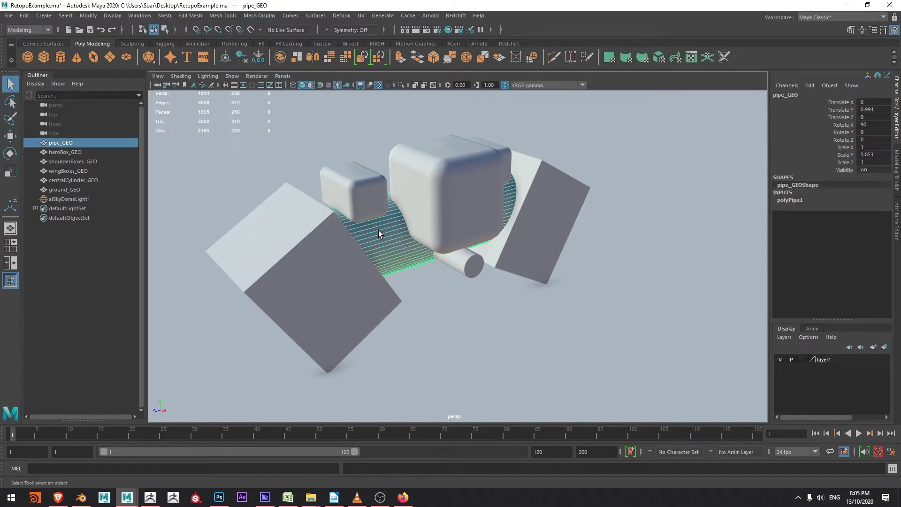
key("ctrl+1")
left_click(501, 128)
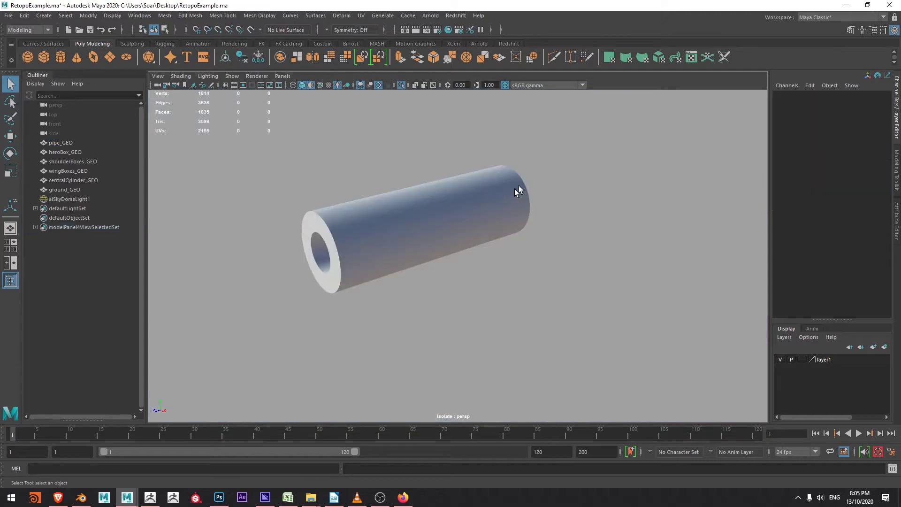
key("ctrl+1")
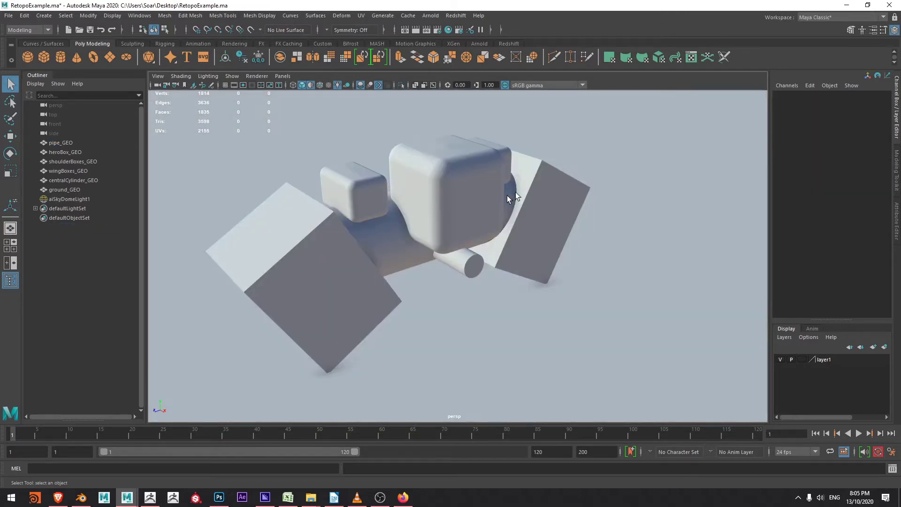
Select the wing boxes, shoulder boxes, hero box and central cylinder, and Combine them into wingBoxes_GEO1
left_click(370, 197)
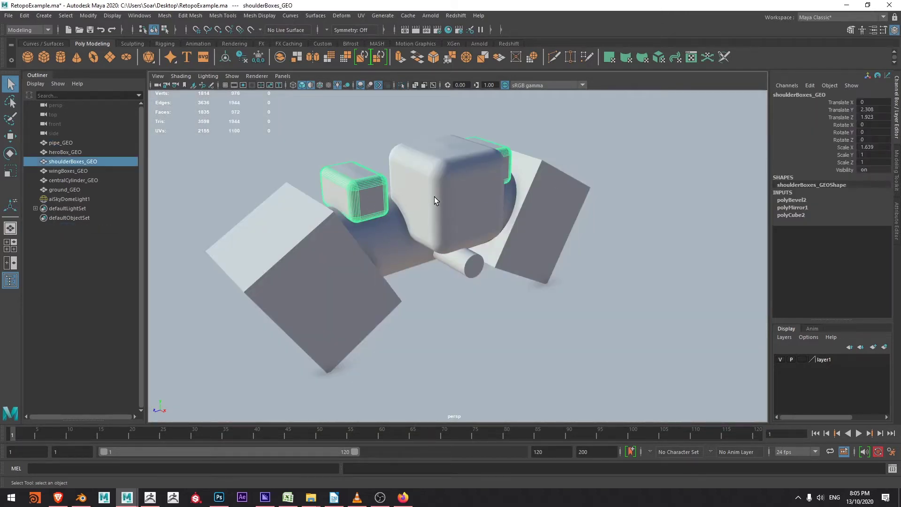
left_click(441, 199)
left_click(520, 249)
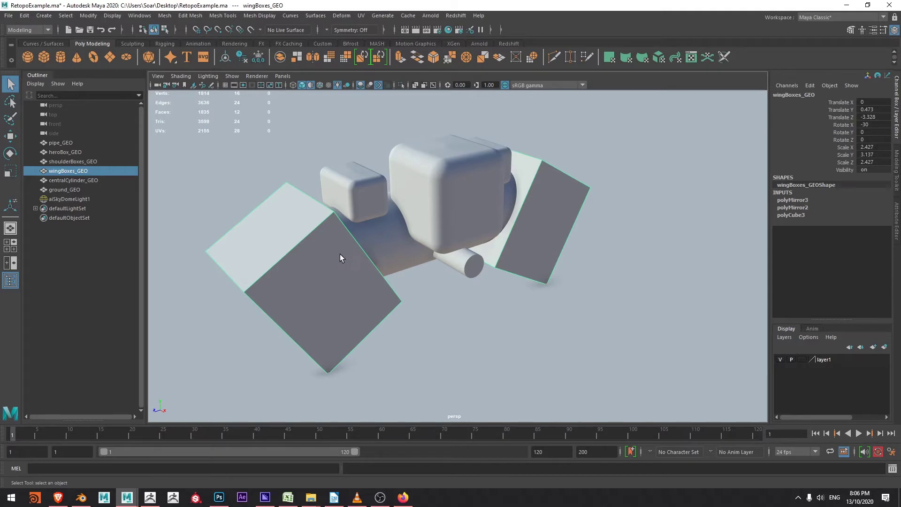
left_click(357, 205, "shift")
left_click(446, 183, "shift")
left_click(471, 263, "shift")
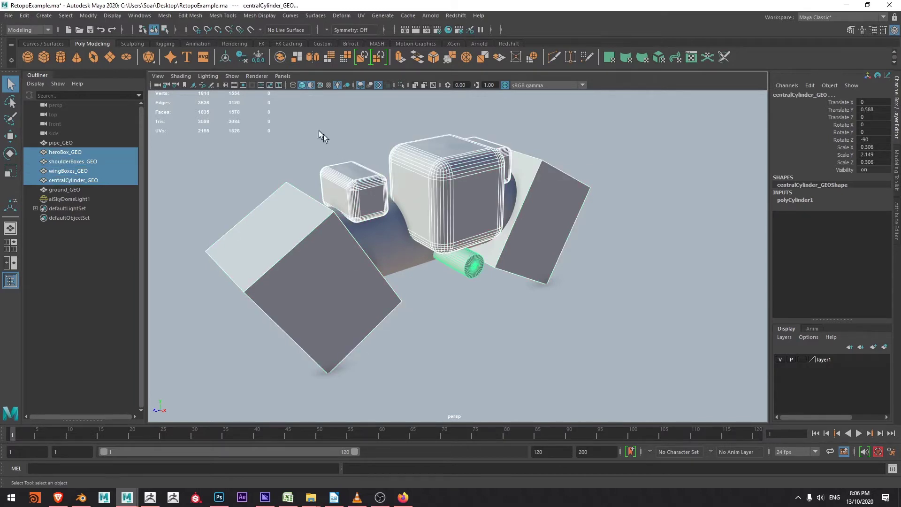
left_click(165, 15)
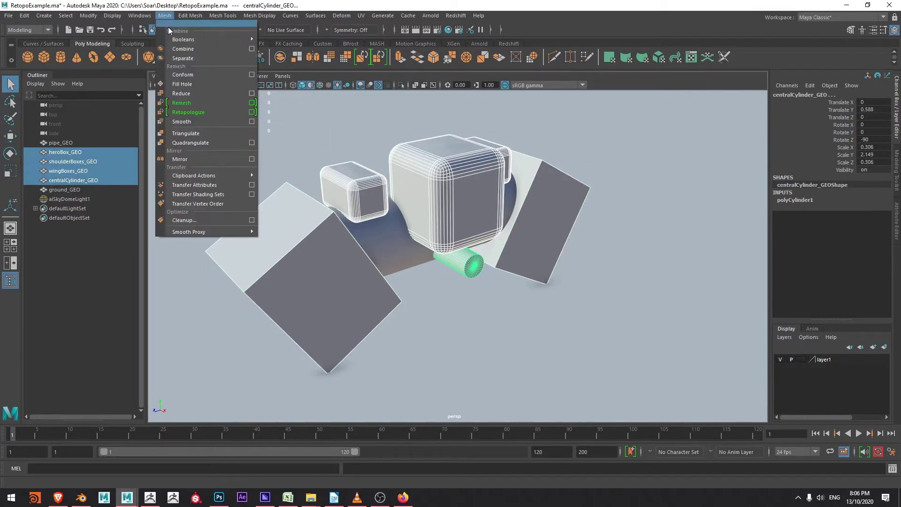
left_click(180, 50)
mouse_move(421, 245)
left_mouse_down("alt")
mouse_move(428, 249)
mouse_move(420, 246)
left_mouse_up("alt")
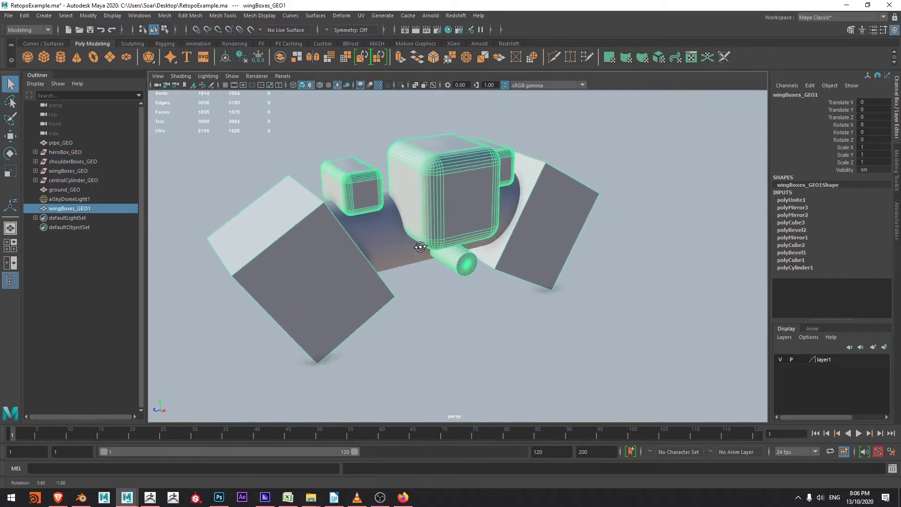
Delete history and freeze transforms on pipe_GEO and wingBoxes_GEO1, then reselect pipe_GEO
left_click(385, 233, "shift")
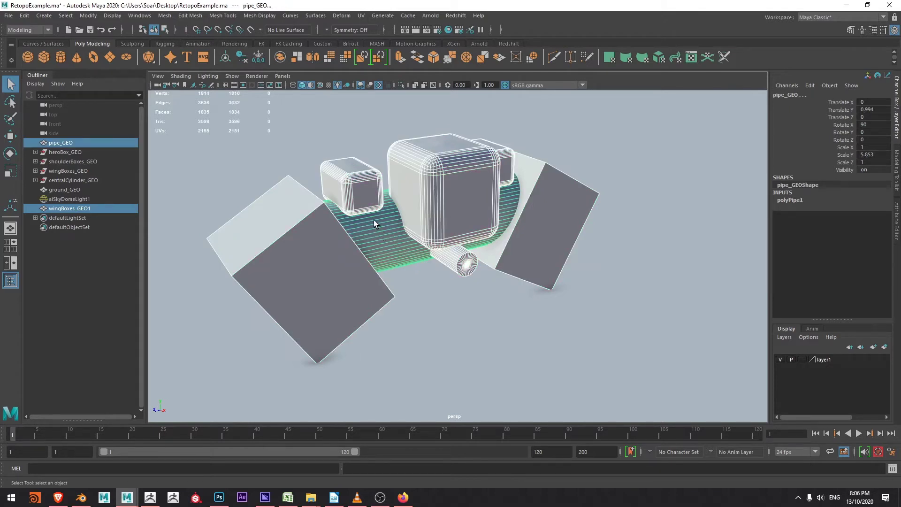
left_click(241, 58)
left_click(260, 58)
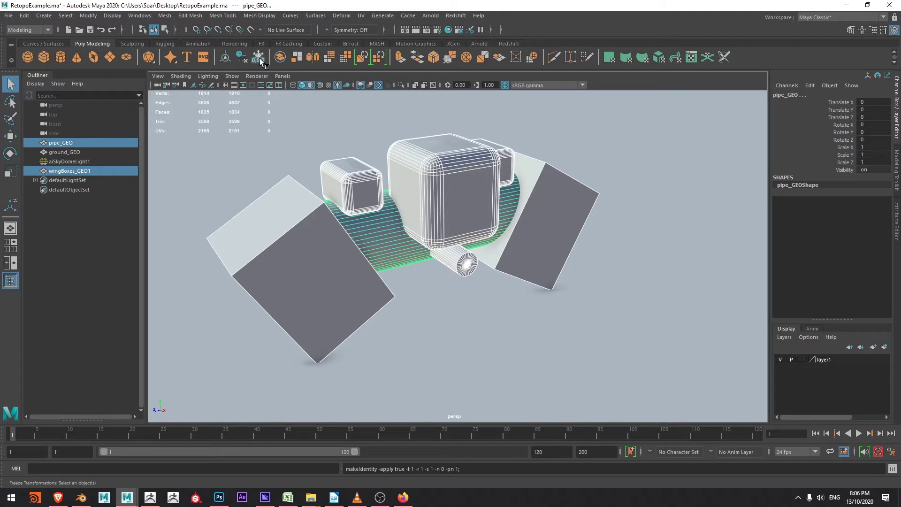
left_click(508, 108)
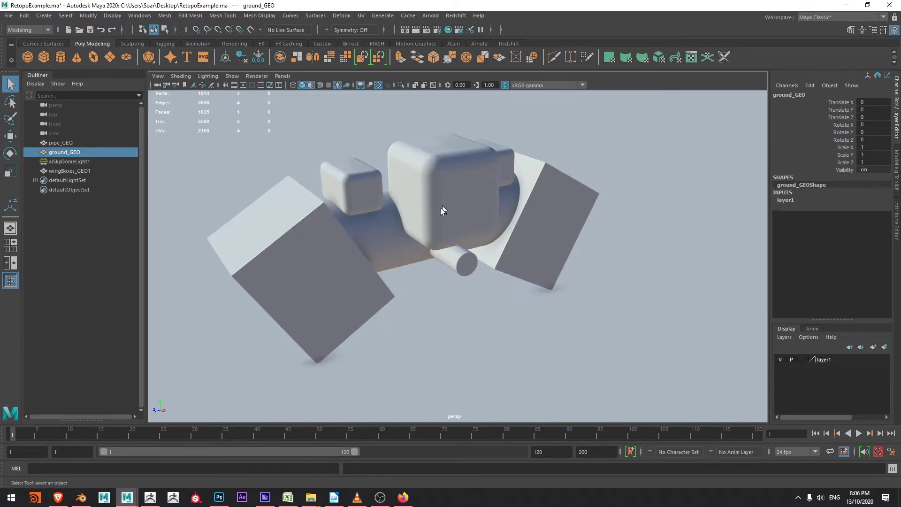
left_click_drag(401, 247, 404, 250, "alt")
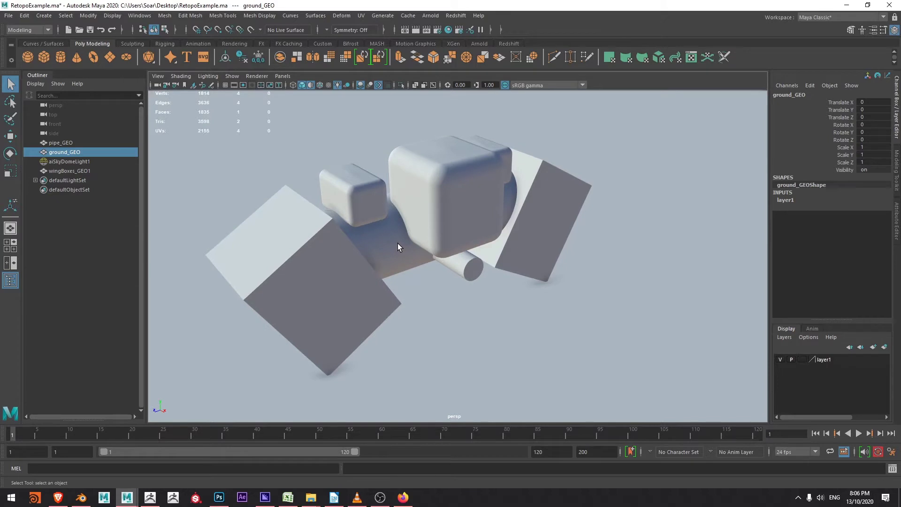
left_click(390, 238)
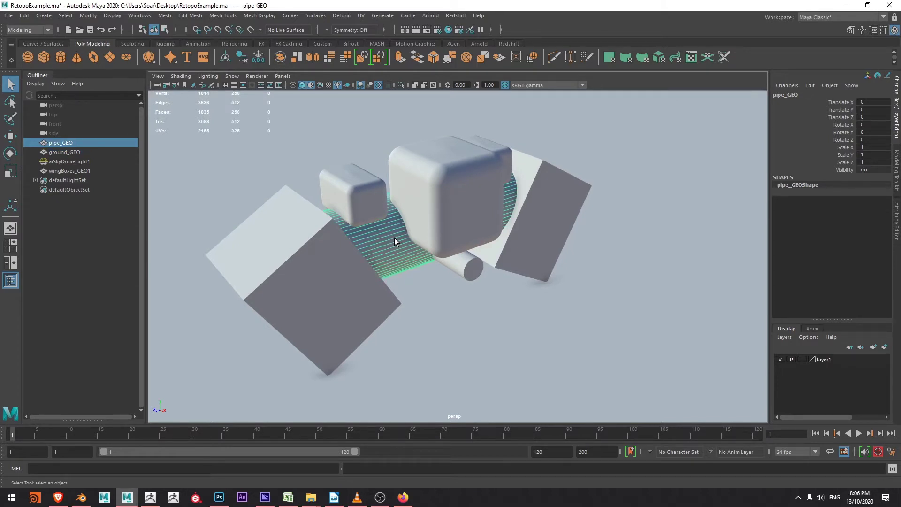
Apply Boolean Difference to subtract wingBoxes_GEO1 from pipe_GEO, creating pipe_GEO1
left_click(436, 218, "shift")
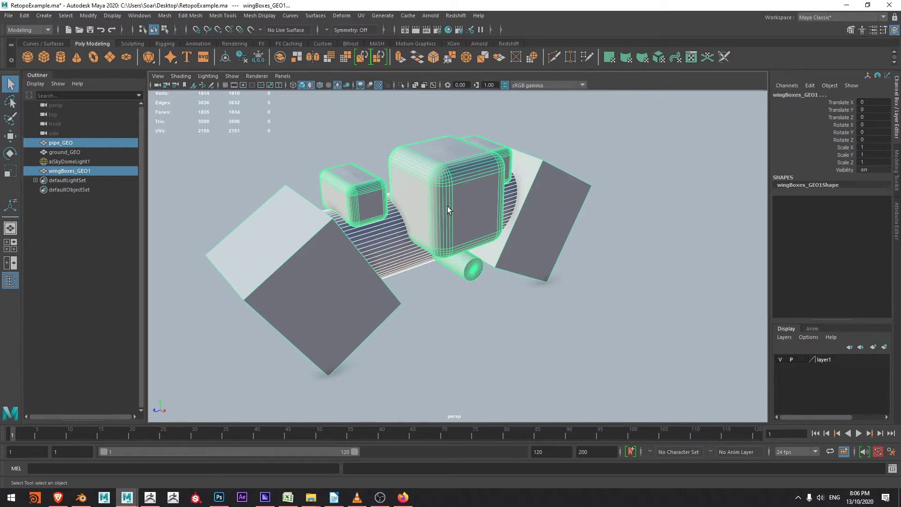
right_click_drag(448, 206, 528, 423, "shift")
left_click(527, 208)
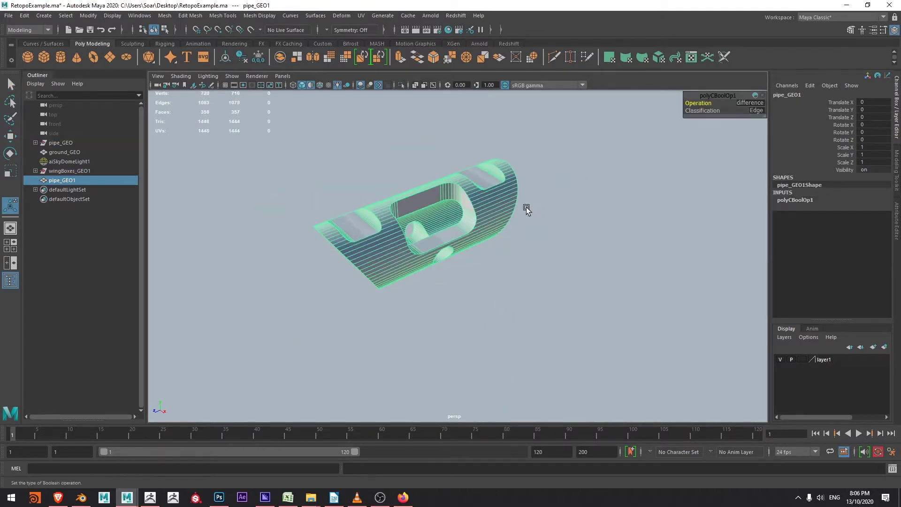
left_click_drag(527, 208, 539, 252, "alt")
Check the cut pipe_GEO1 in smooth preview mode and reselect it
left_click(500, 231)
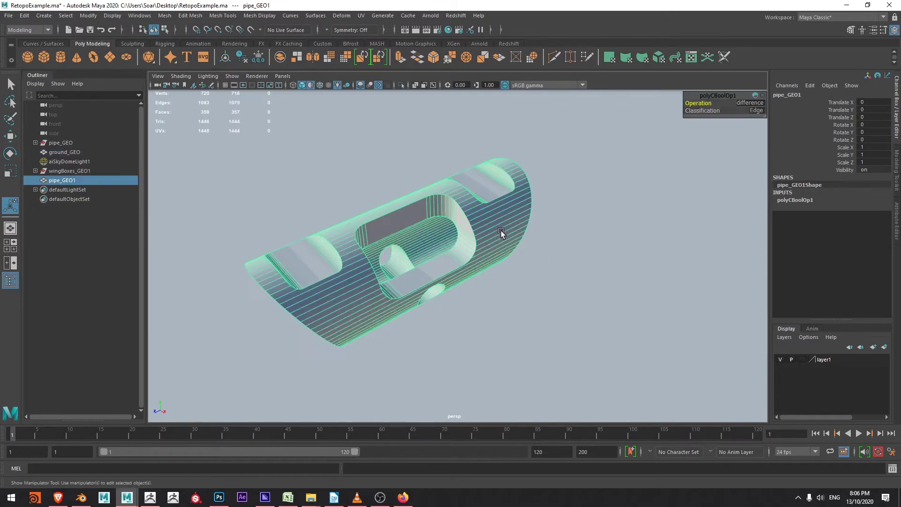
key("3")
left_click(522, 248)
left_click_drag(521, 249, 545, 240, "alt")
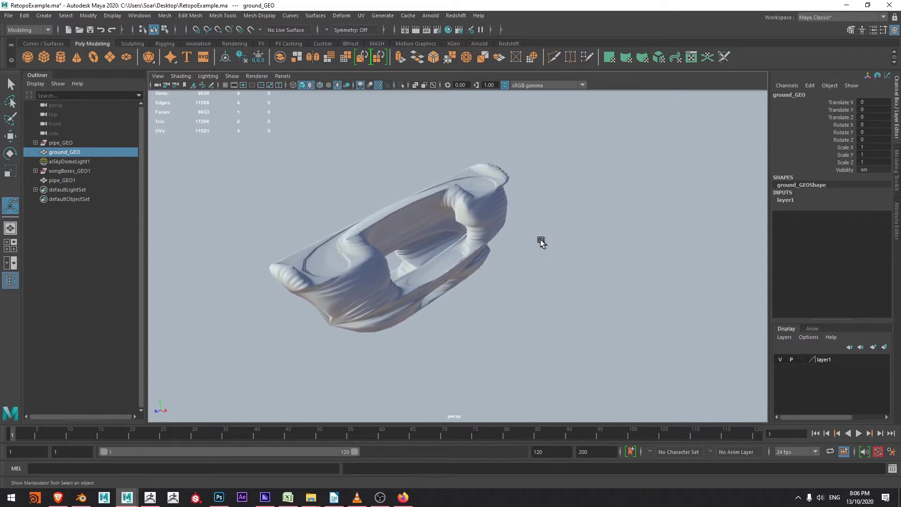
left_click(489, 224)
Turn off smooth preview, duplicate the cut pipe and move the copy beside it along X
key("1")
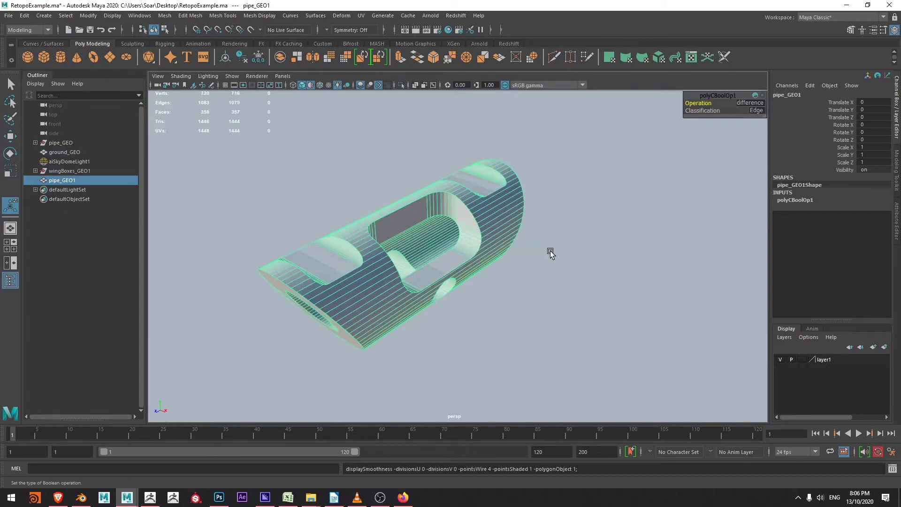
left_click_drag(553, 249, 461, 256, "alt")
key("ctrl+d")
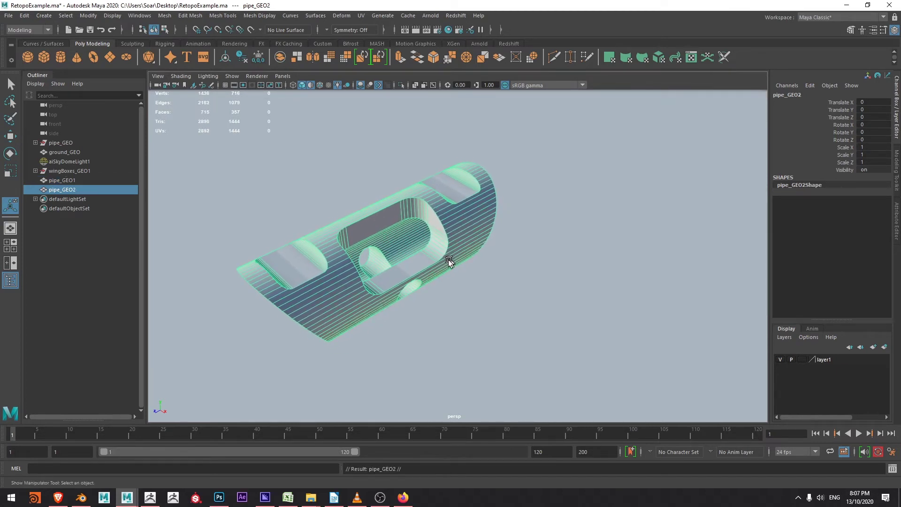
key("w")
left_click_drag(401, 272, 549, 309)
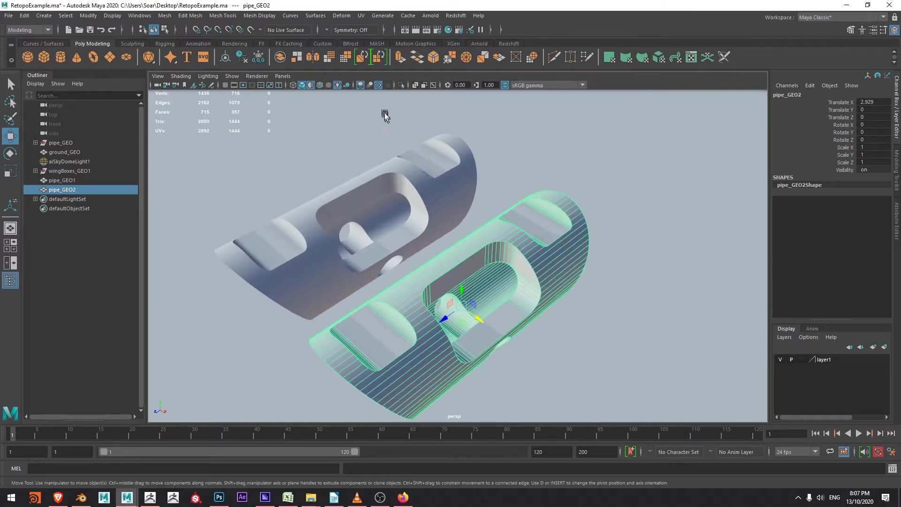
Remesh the duplicate pipe into triangles and pull back to see both pipes
left_click(359, 60)
left_click_drag(494, 177, 473, 201, "alt")
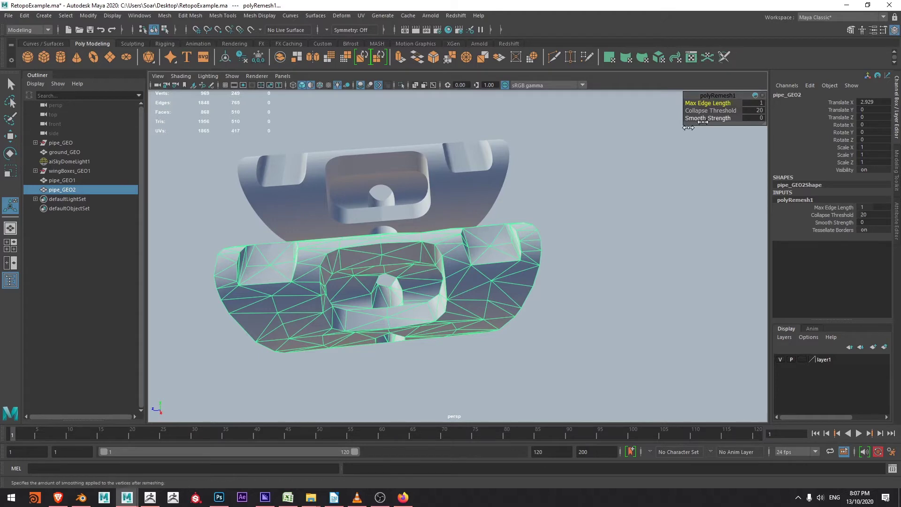
scroll(577, 201, "down", 3)
middle_click_drag(469, 209, 507, 227, "alt")
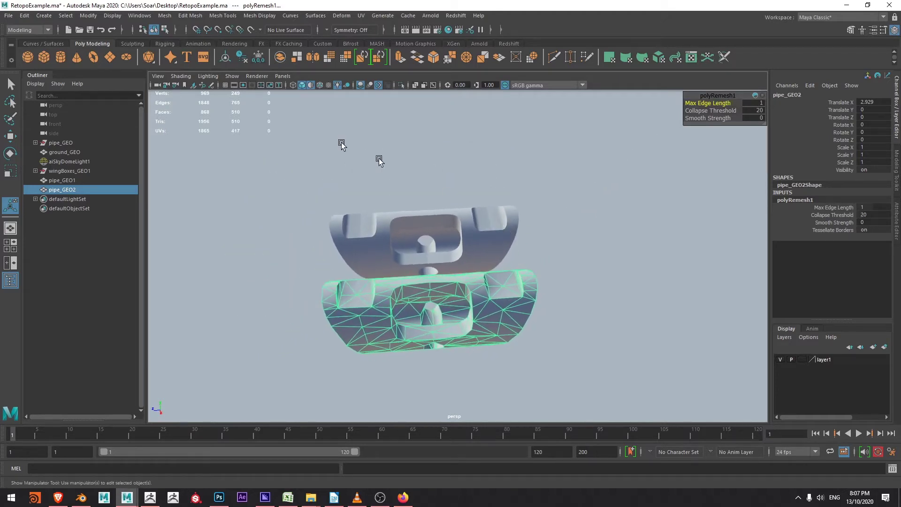
Show the ground grid and orbit in close to look along the remeshed pipe
left_click(225, 85)
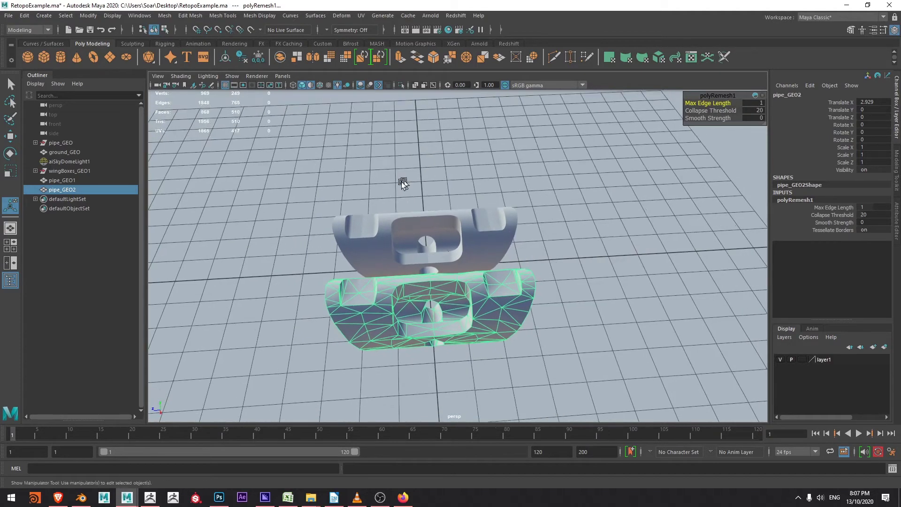
left_click_drag(292, 306, 376, 292, "alt")
right_click_drag(376, 293, 598, 296, "alt")
left_click_drag(634, 213, 715, 115, "alt")
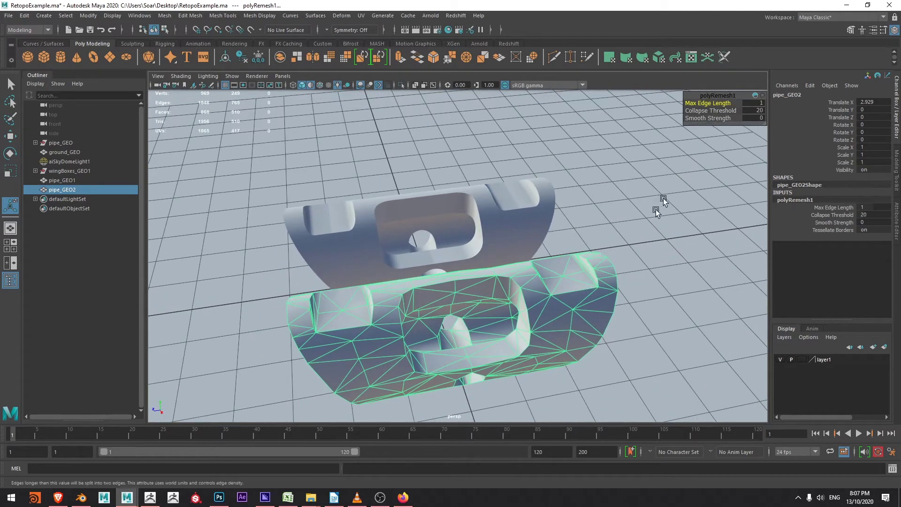
left_click_drag(643, 227, 559, 240, "alt")
right_click_drag(510, 261, 577, 261, "alt")
left_click_drag(569, 260, 577, 244, "alt")
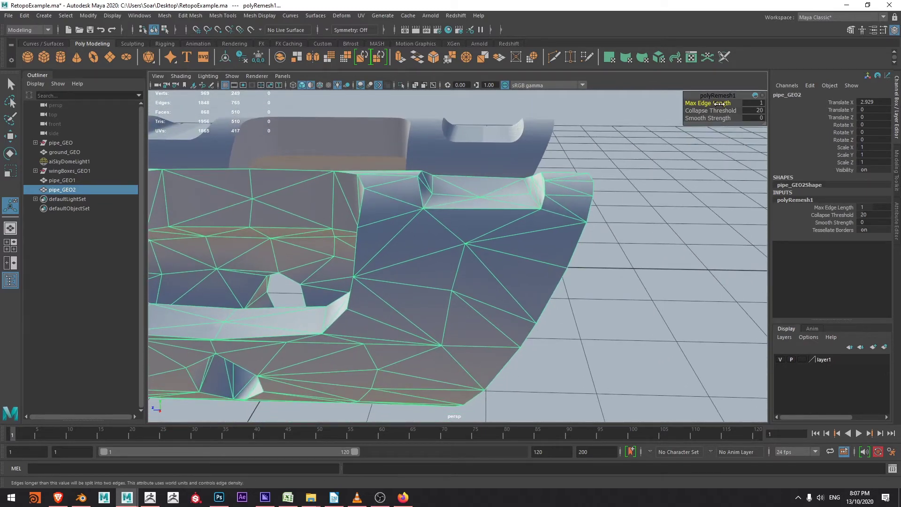
left_click_drag(607, 175, 486, 169, "alt")
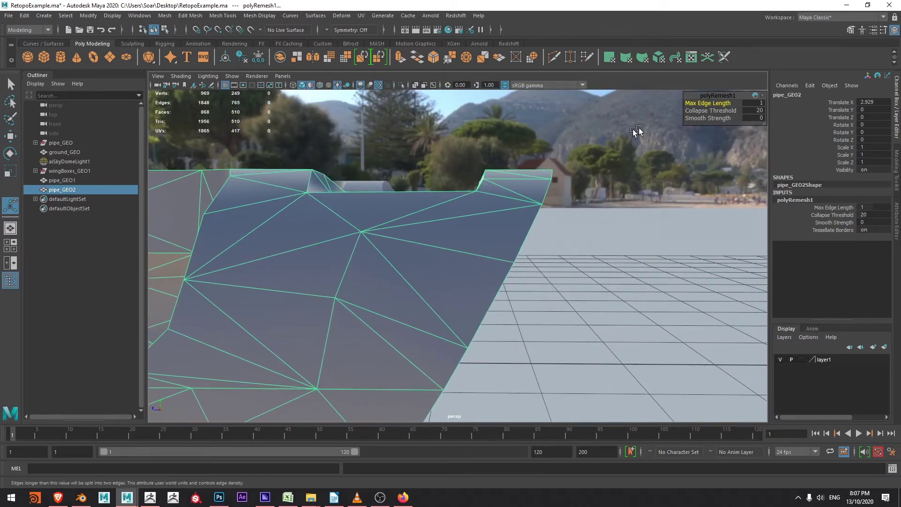
Set the polyRemesh1 Max Edge Length to 0.3
left_click(760, 102)
type(".3")
key("Return")
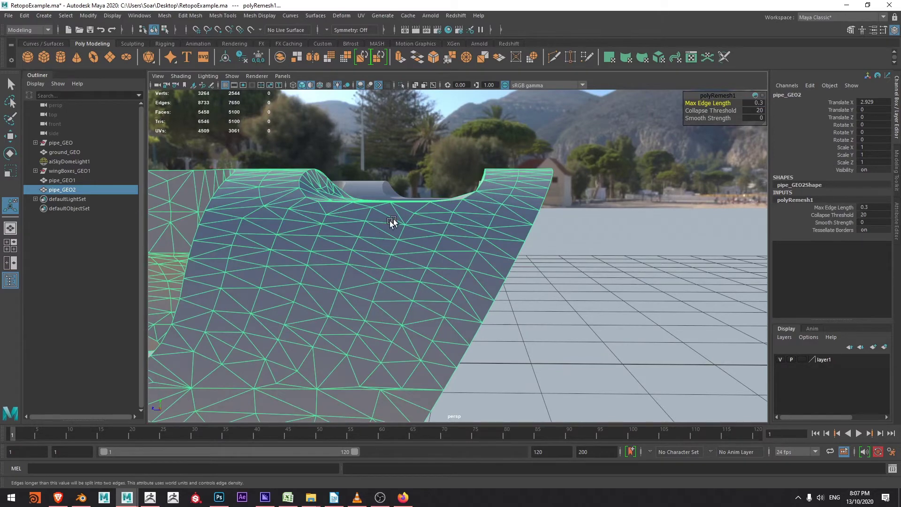
right_click_drag(305, 243, 465, 261, "alt")
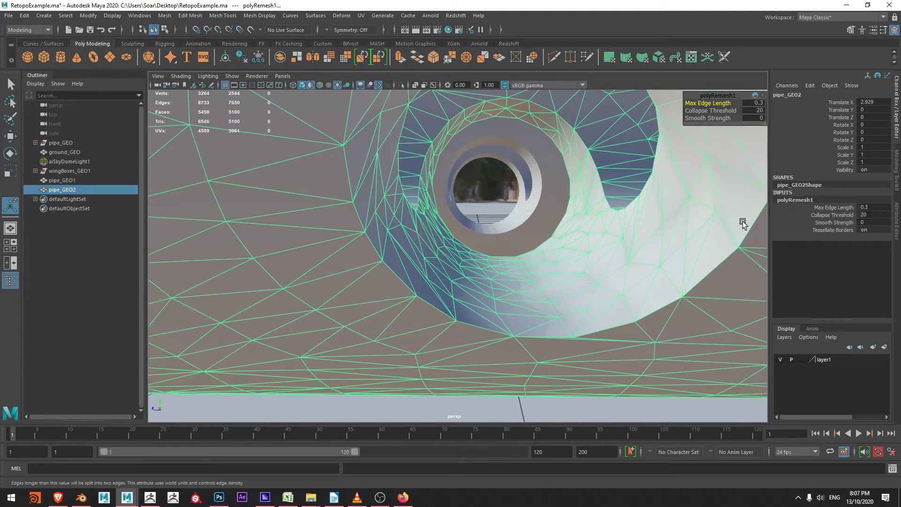
Open the Attribute Editor and set the remesh Interpolation Type to Linear
key("ctrl+a")
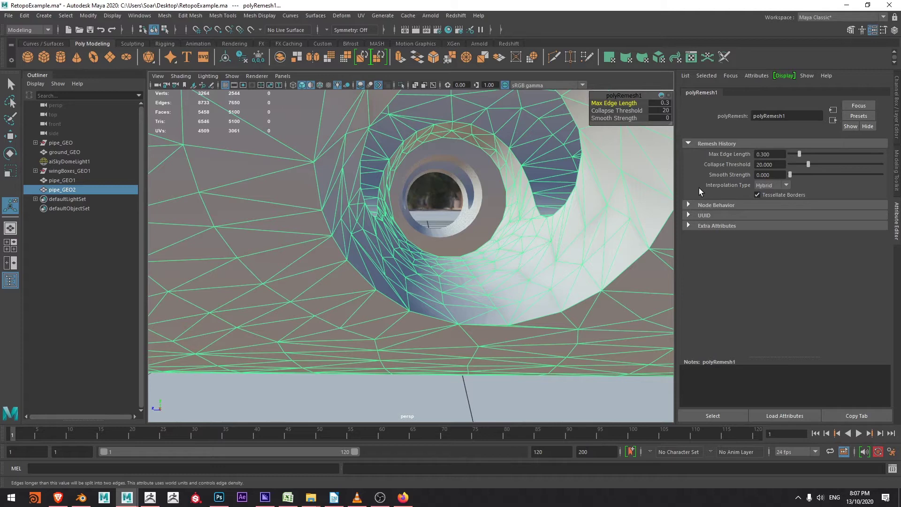
left_click(771, 186)
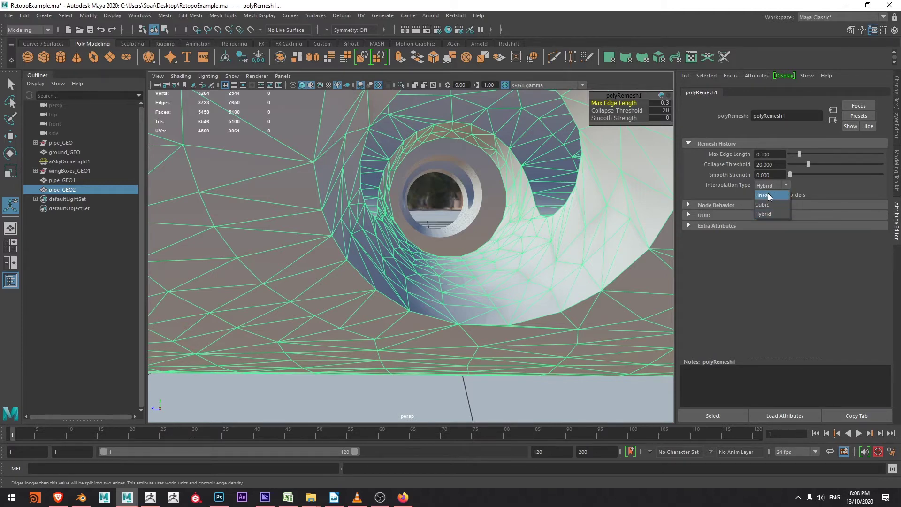
left_click(767, 193)
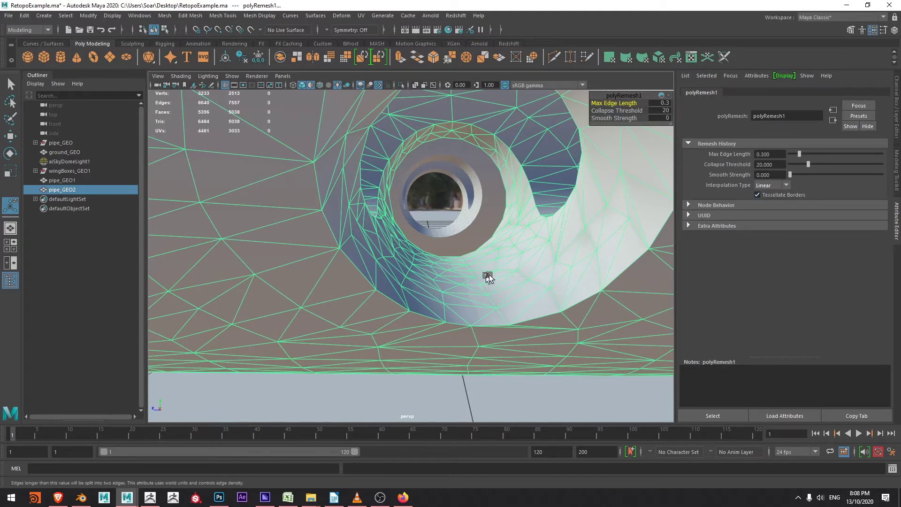
Switch the Interpolation Type to Cubic and inspect the whole bowl from a level angle
left_click(776, 186)
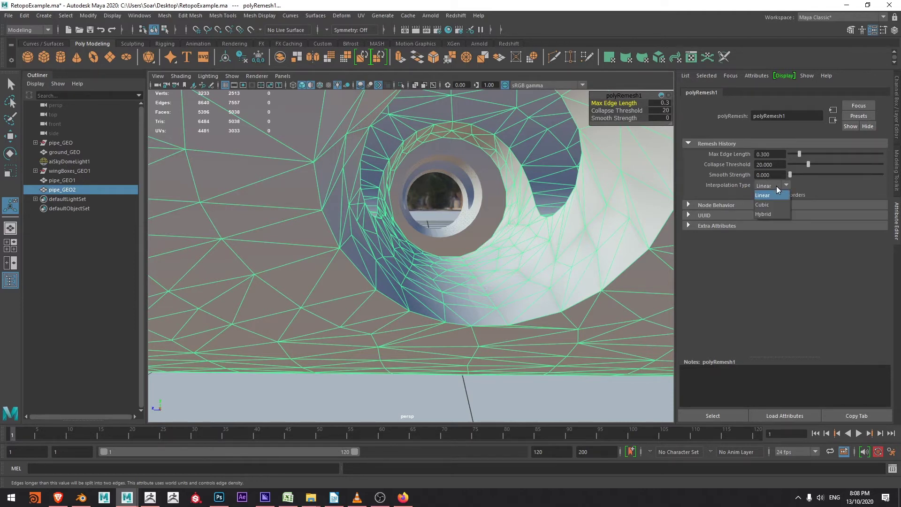
left_click(770, 205)
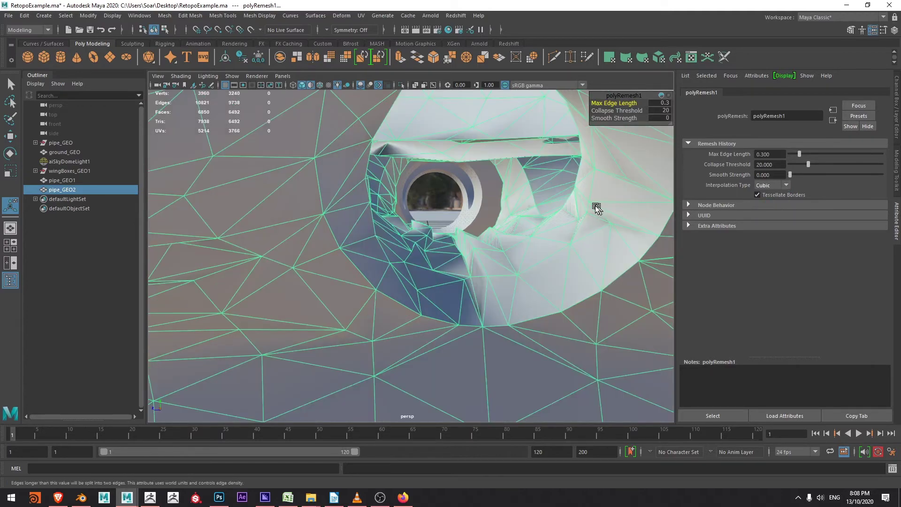
right_click_drag(593, 201, 385, 183, "alt")
left_click_drag(385, 184, 365, 292, "alt")
scroll(365, 292, "up", 6)
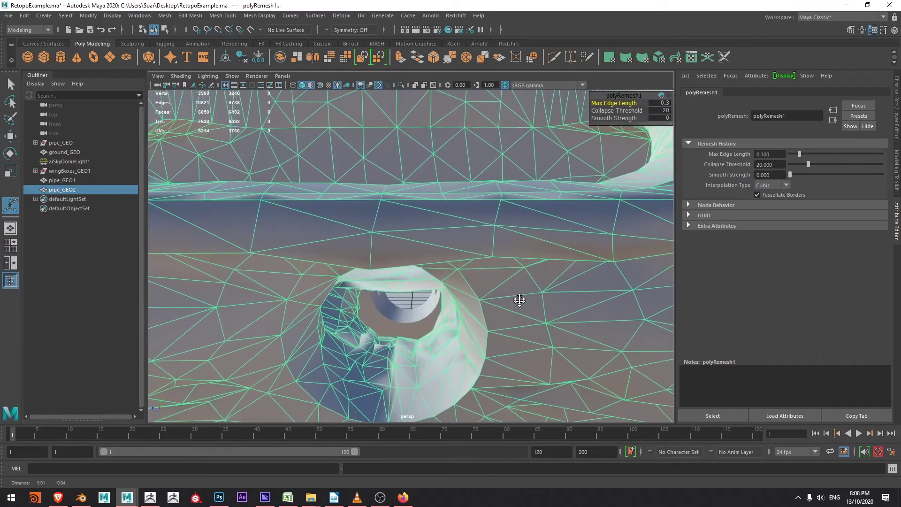
Set the Interpolation Type back to Hybrid and view the hole from a low side angle
left_click(776, 185)
left_click(764, 215)
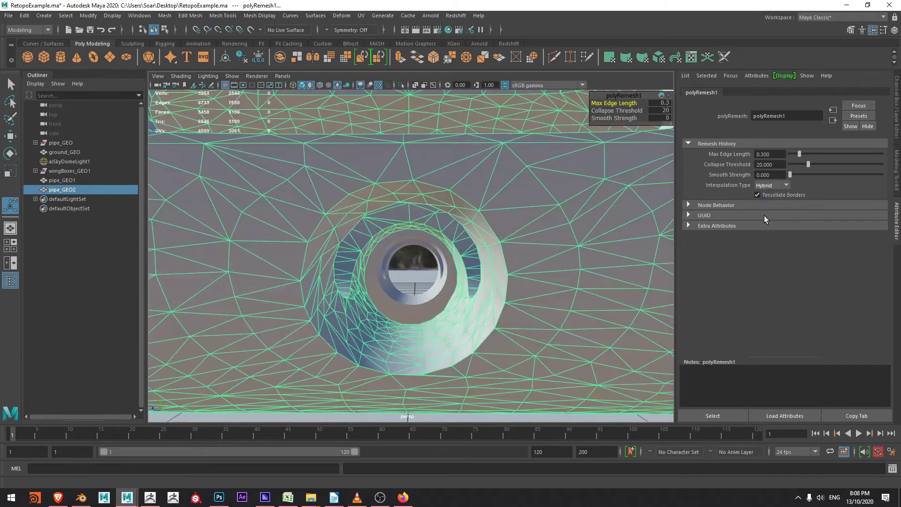
left_click_drag(567, 229, 508, 221, "alt")
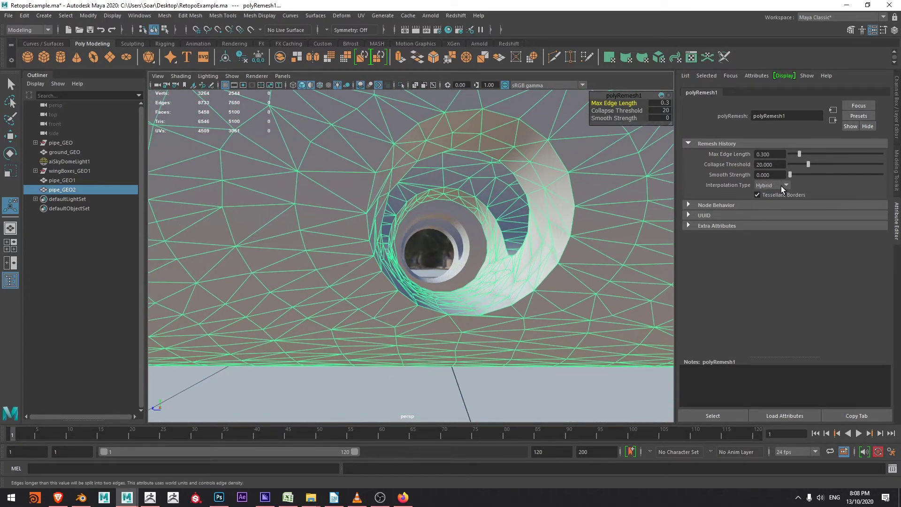
left_click_drag(597, 176, 408, 298, "alt")
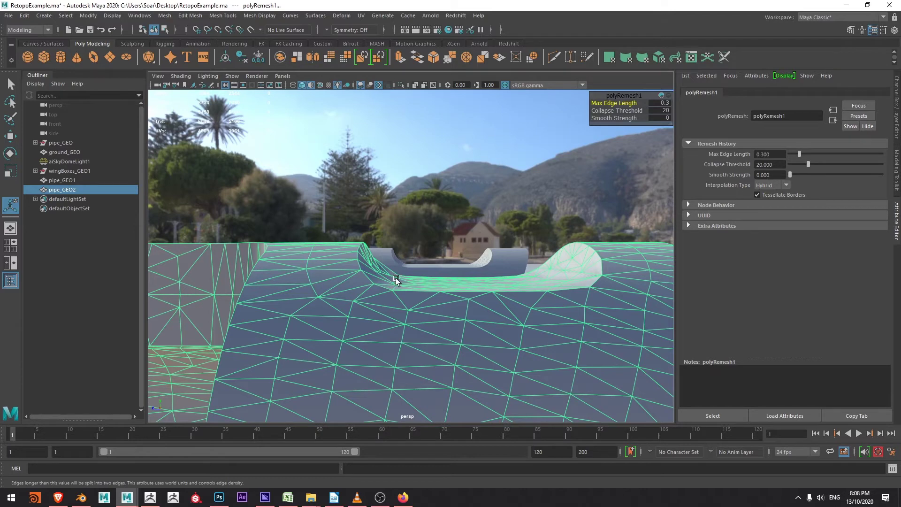
Lower the remesh Max Edge Length to 0.2 and frame both pipe meshes
double_click(767, 154)
type(".2")
key("Return")
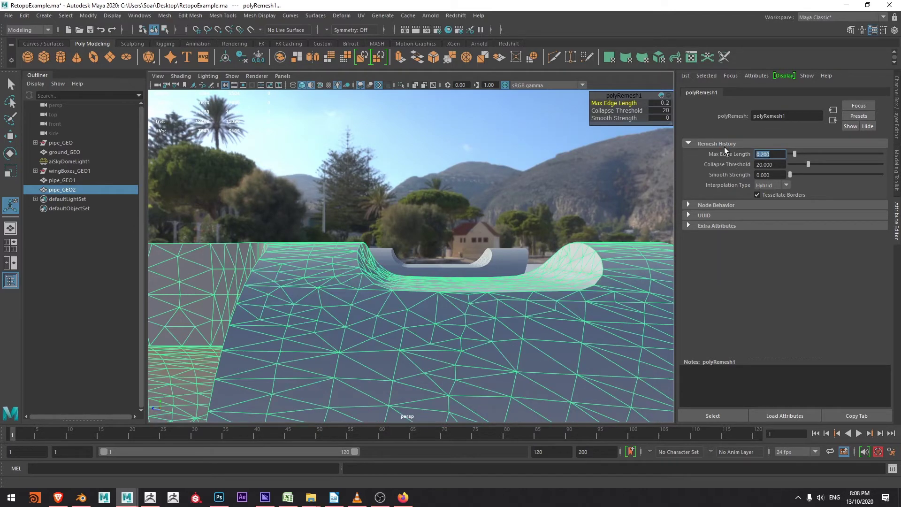
mouse_move(531, 238)
right_mouse_down("alt")
mouse_move(405, 229)
mouse_move(516, 235)
right_mouse_up("alt")
left_click_drag(516, 235, 539, 240, "alt")
middle_click_drag(540, 240, 470, 227, "alt")
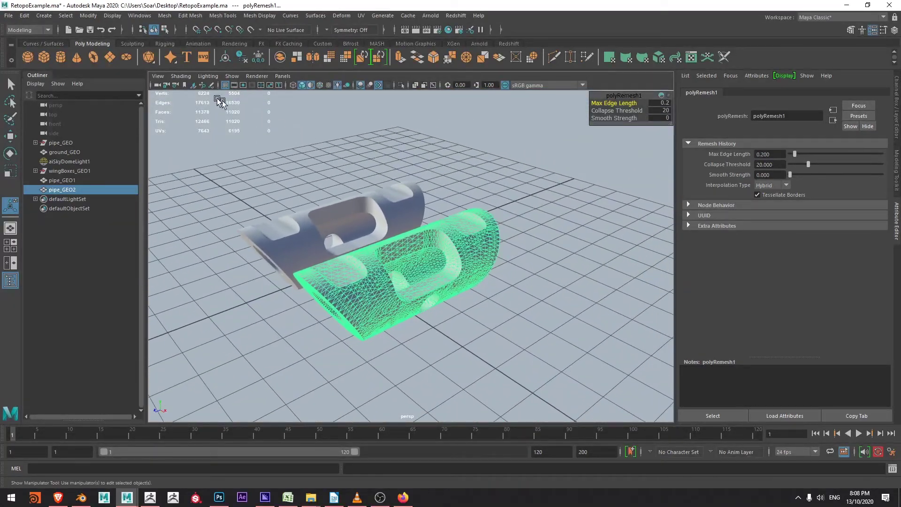
Hide the ground grid and duplicate pipe_GEO2 as pipe_GEO3
left_click(225, 84)
left_click_drag(470, 245, 501, 287, "alt")
key("ctrl+d")
key("w")
Retopologize pipe_GEO3 from the Mesh > Retopologize options with a 1000 target face count
scroll(488, 281, "up", 4)
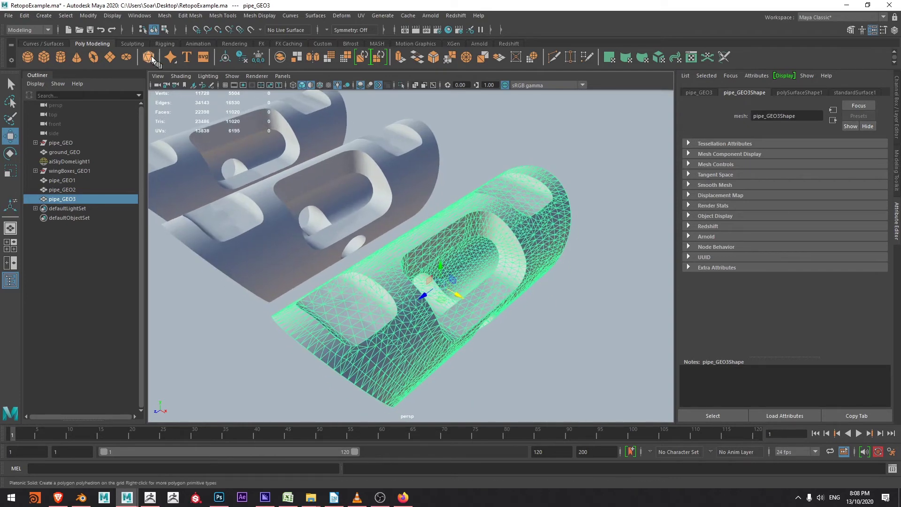
left_click(165, 16)
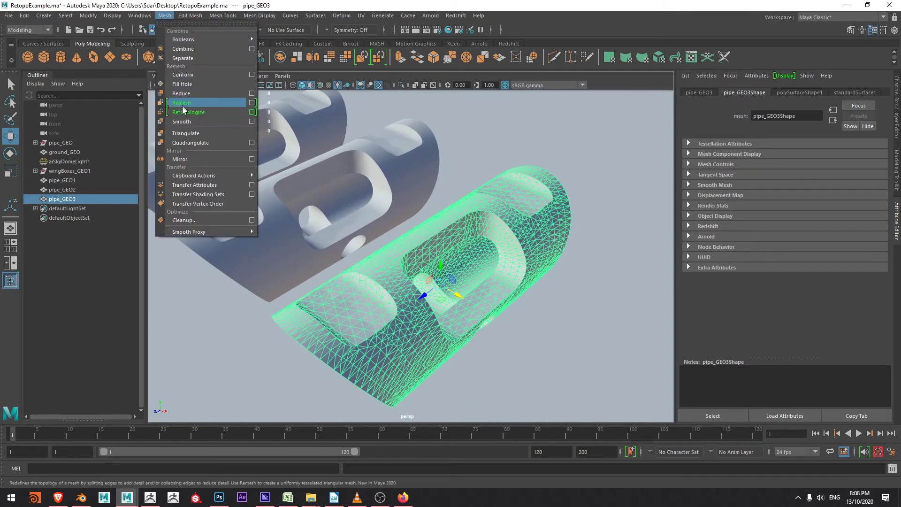
left_click(251, 113)
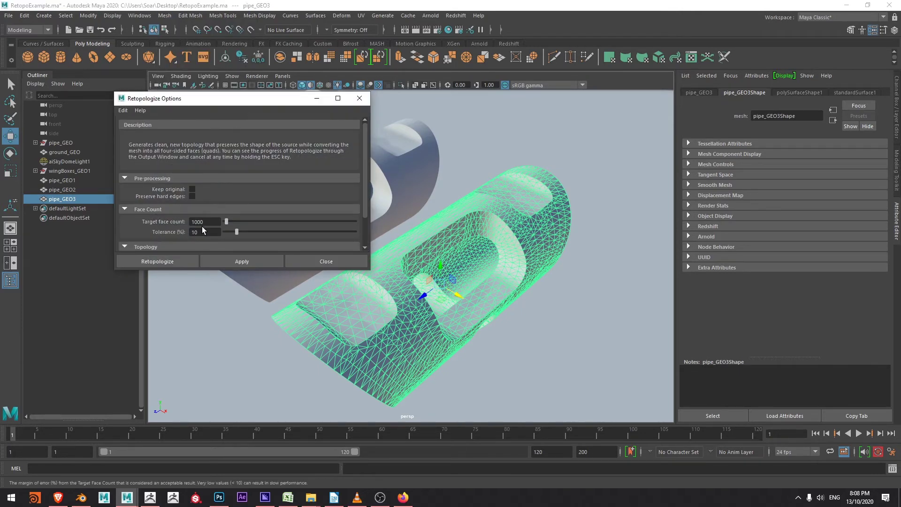
left_click(235, 254)
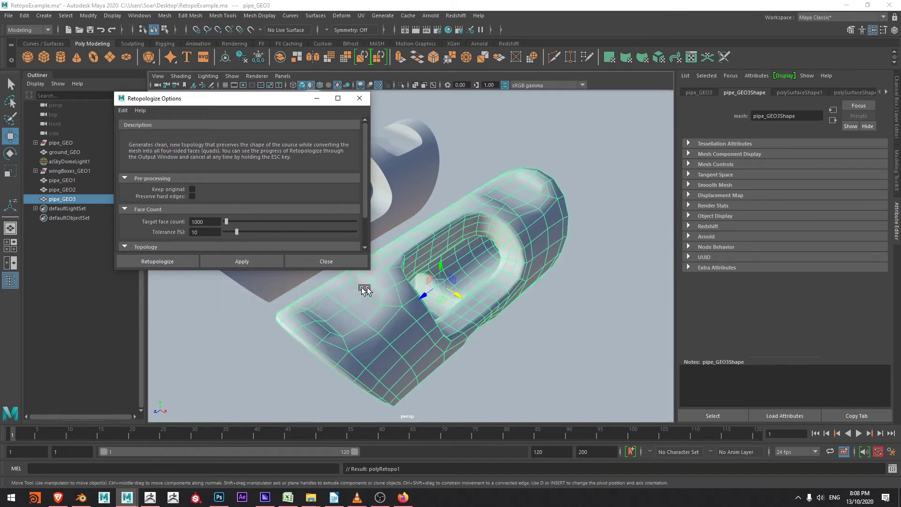
Orbit around the retopologized pipe_GEO3, reselecting it, to inspect the coarse quads
left_click_drag(378, 289, 482, 232, "alt")
left_click(548, 174)
right_click_drag(548, 173, 556, 224, "alt")
left_click(560, 229)
left_click_drag(568, 238, 593, 310, "alt")
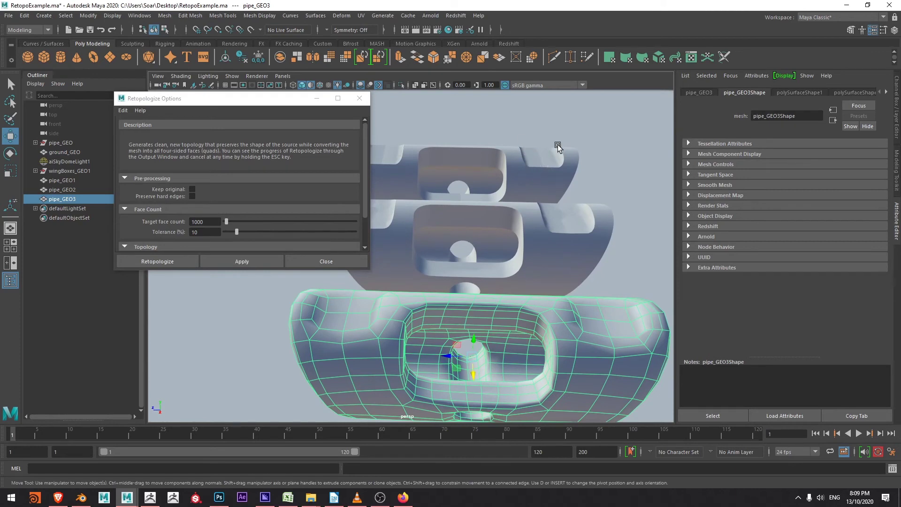
left_click_drag(542, 276, 375, 211, "alt")
Undo the coarse retopology and reapply Retopologize with a 20000 target face count
key("ctrl+z")
key("ctrl+z")
key("ctrl+z")
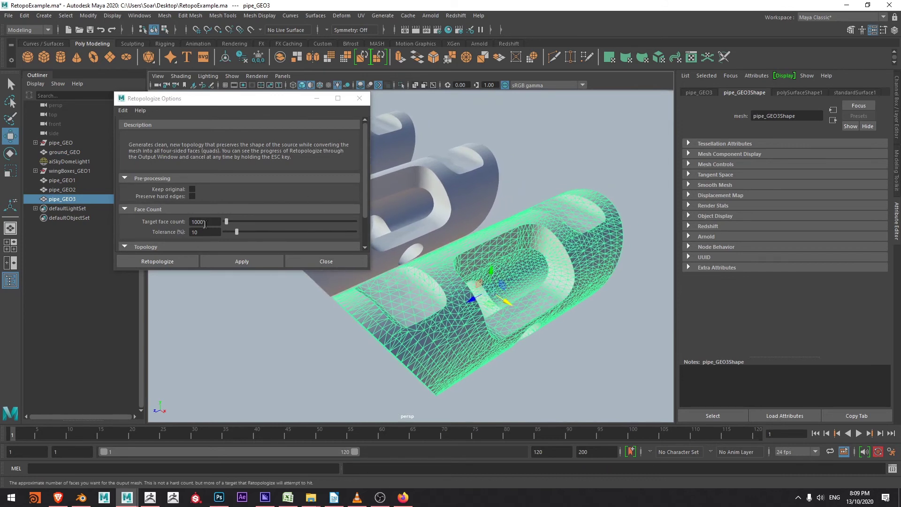
left_click(176, 202)
type("20000")
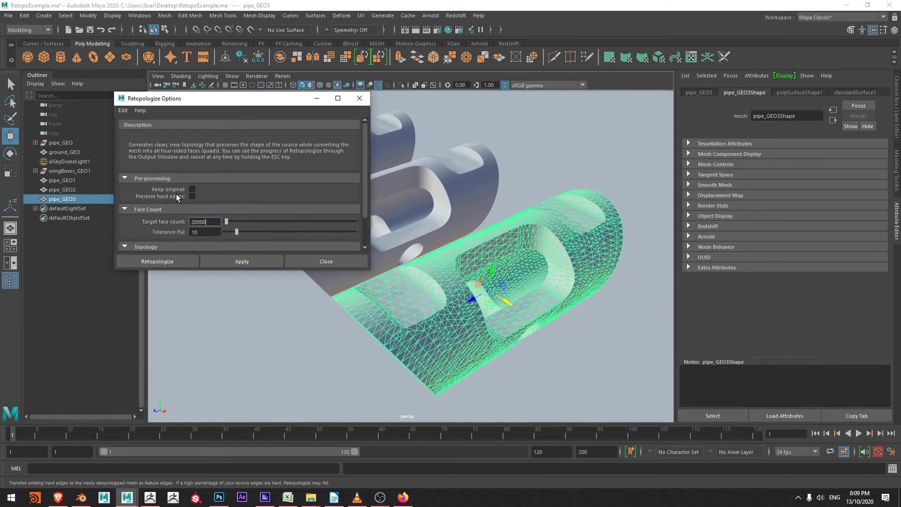
key("Return")
left_click(241, 261)
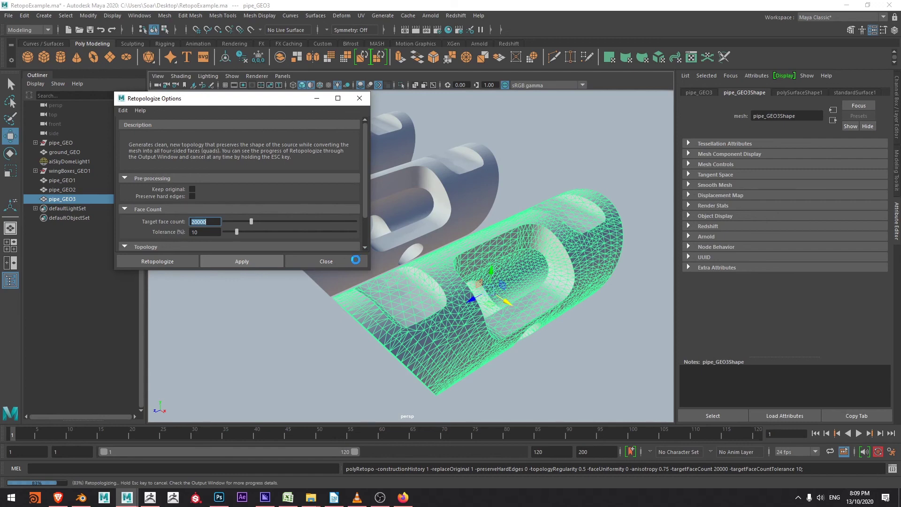
Close Retopologize Options and deselect pipe_GEO3 to inspect the dense quad result
left_click(354, 260)
left_click(554, 202)
left_click_drag(555, 202, 576, 190, "alt")
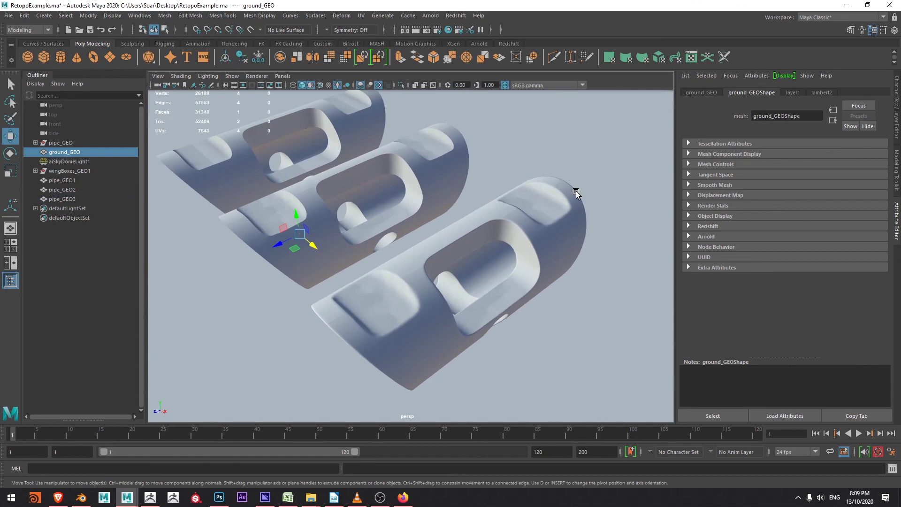